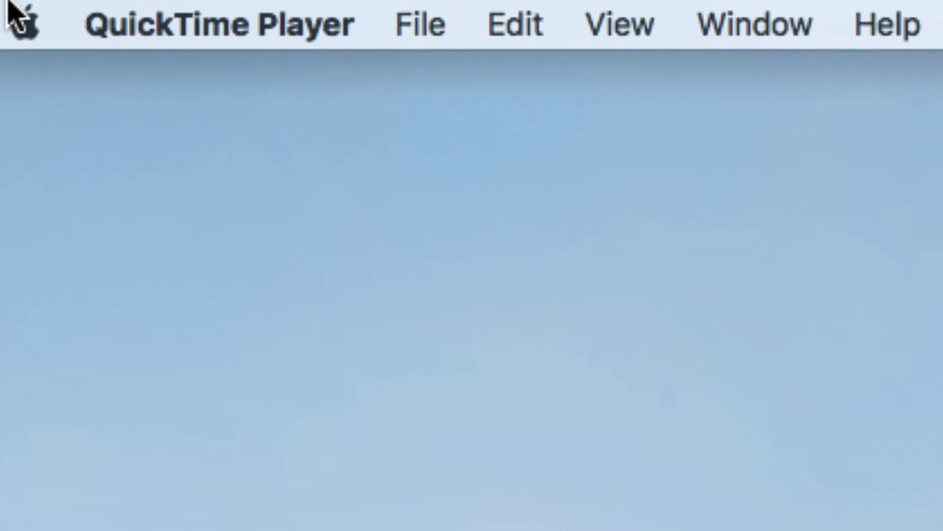
- Bring up System Preferences from the Apple menu and move its window to the left side
left_click(59, 22)
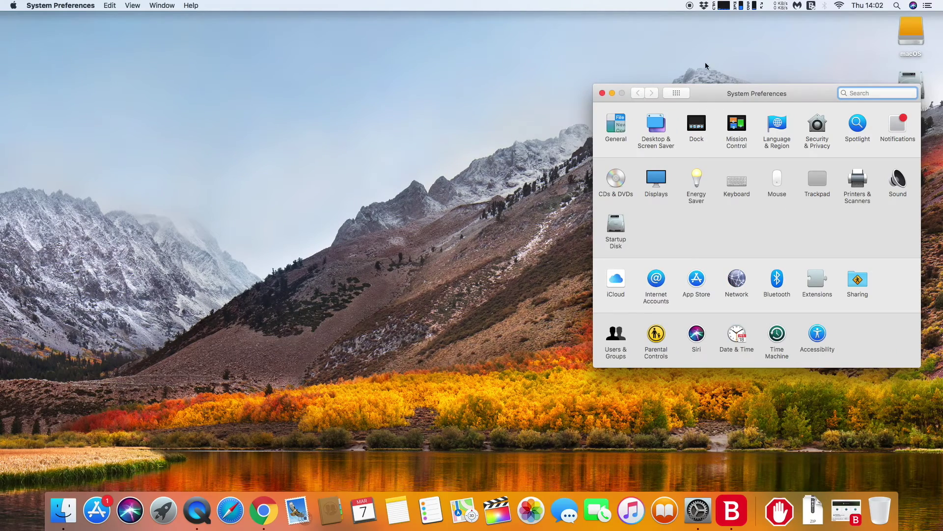
left_click_drag(738, 93, 286, 100)
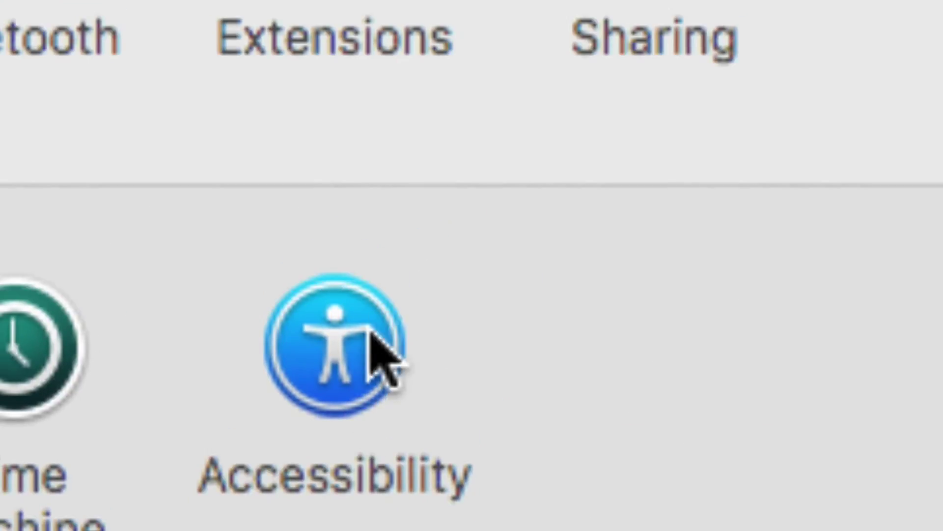
left_click(377, 347)
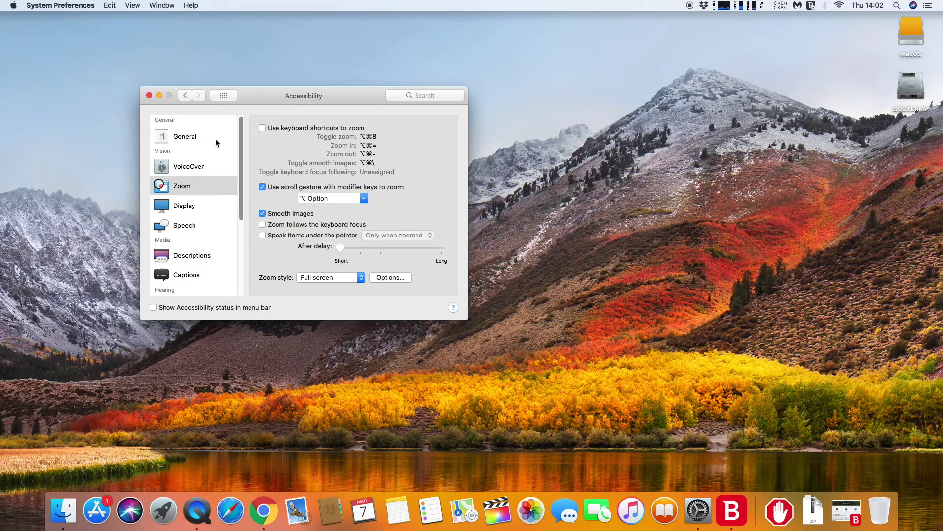
left_click(189, 97)
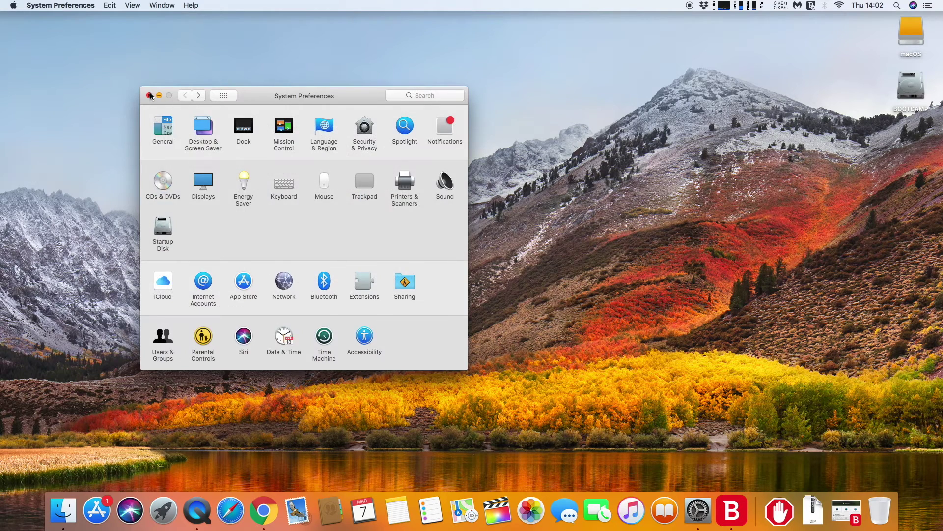
- Close the System Preferences window, leaving the desktop showing
left_click(149, 94)
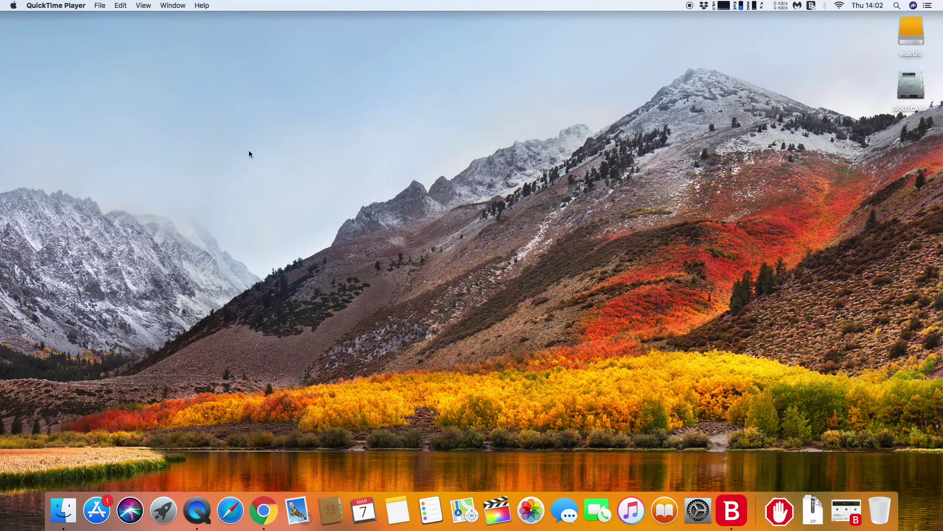